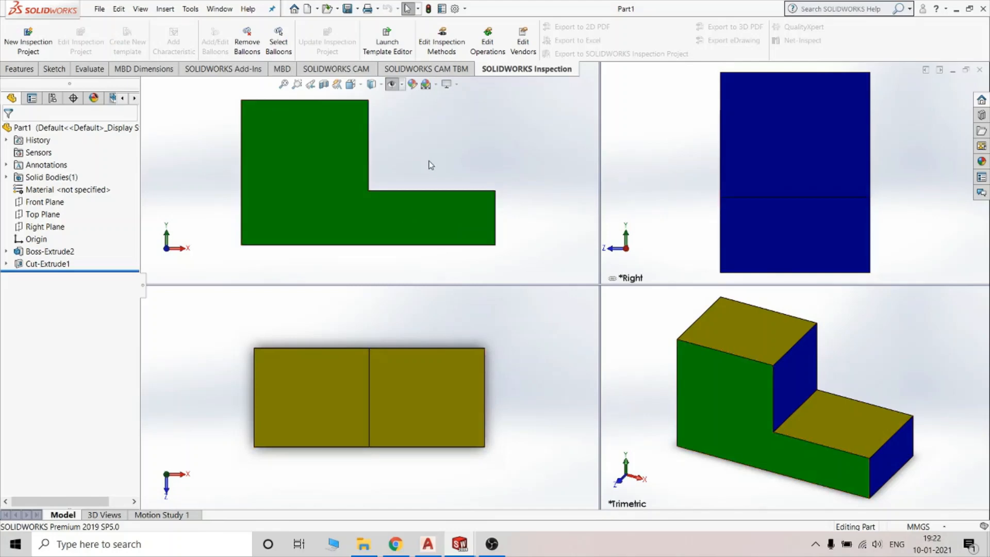
- Set the front, top and right views of the L-shaped part to the Hidden Lines Visible display style
{"action": "left_click", "coordinate": [383, 87]}
{"action": "left_click", "coordinate": [373, 143]}
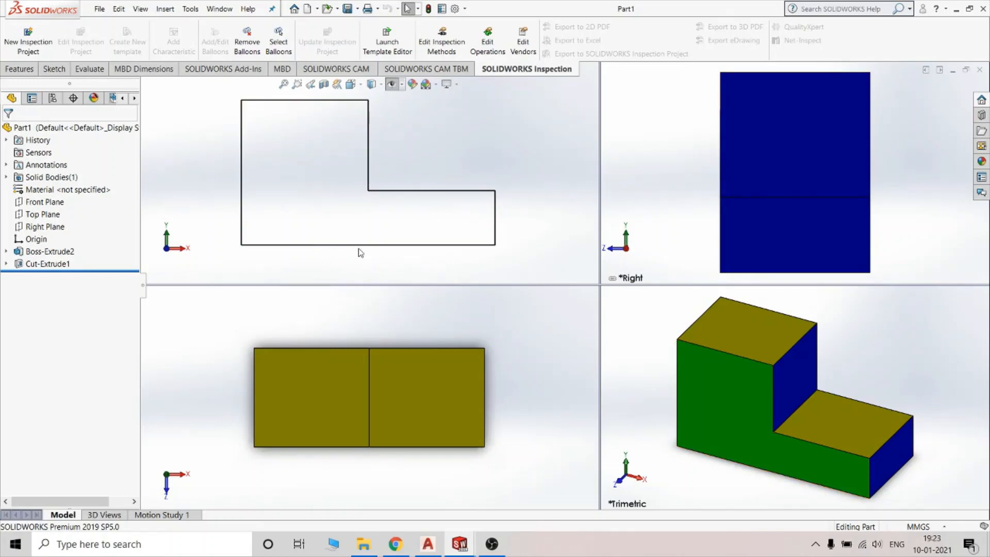
{"action": "left_click", "coordinate": [426, 336]}
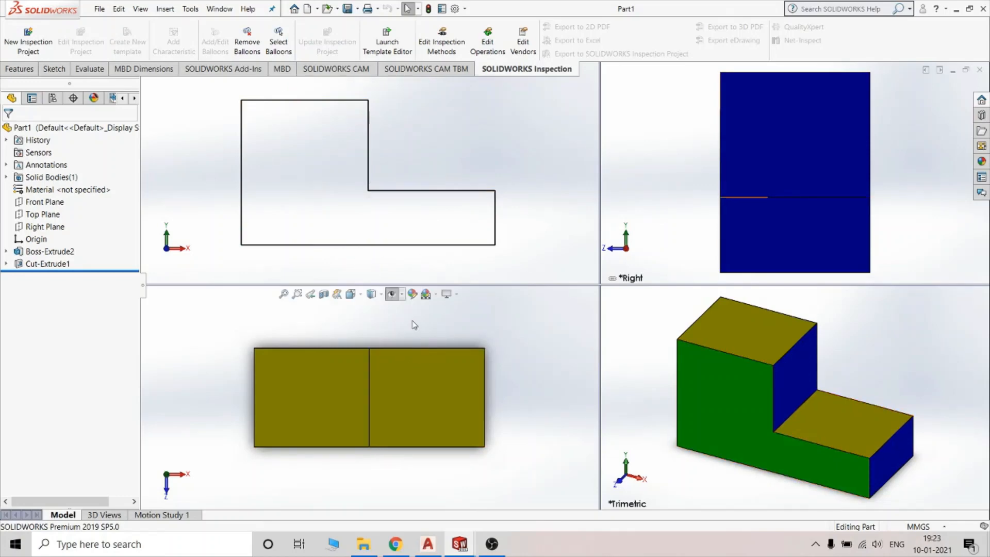
{"action": "left_click", "coordinate": [381, 298]}
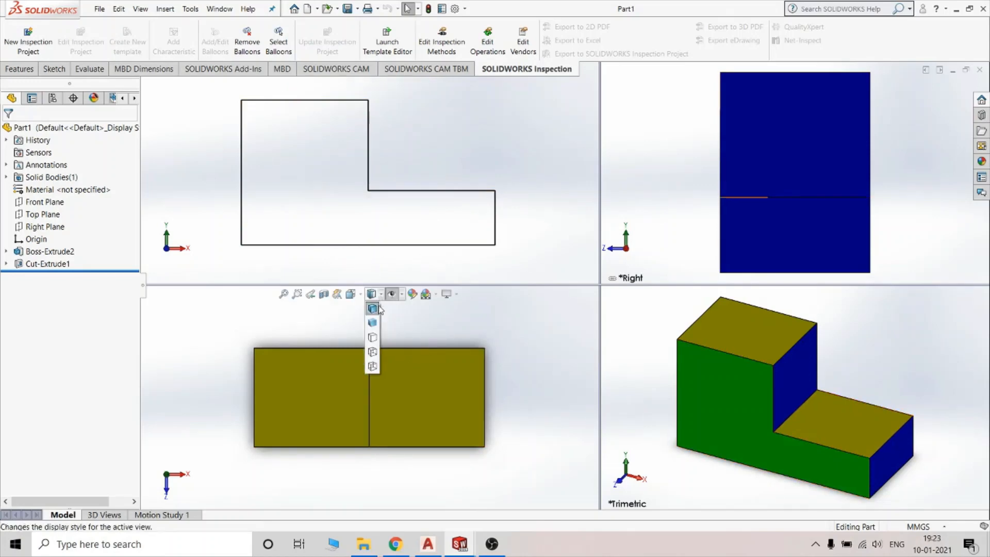
{"action": "left_click", "coordinate": [373, 353]}
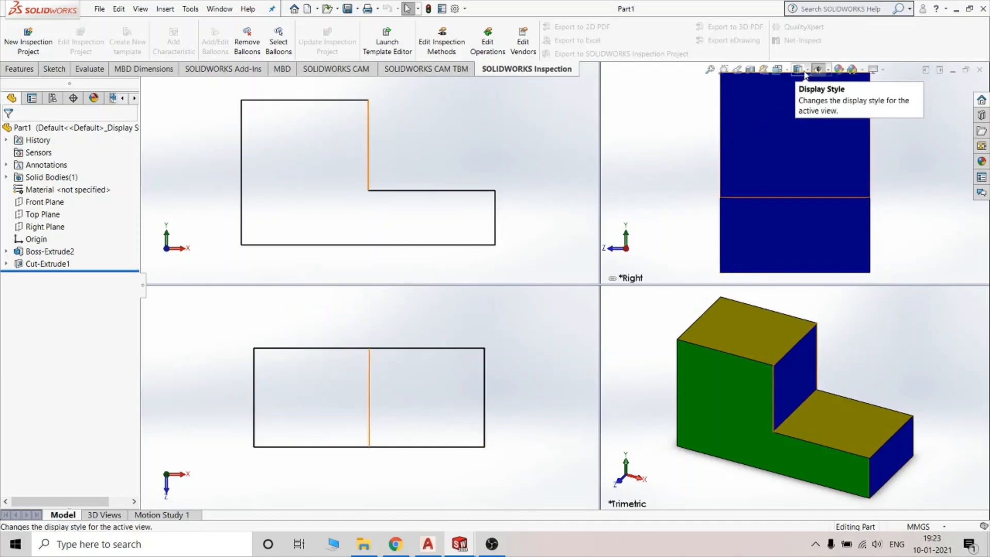
{"action": "left_click", "coordinate": [805, 74]}
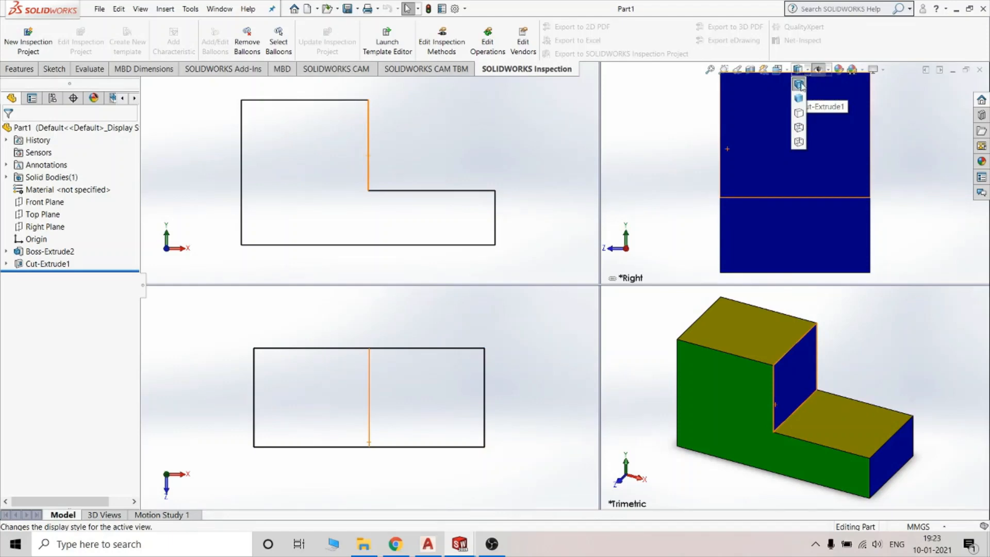
{"action": "left_click", "coordinate": [801, 129]}
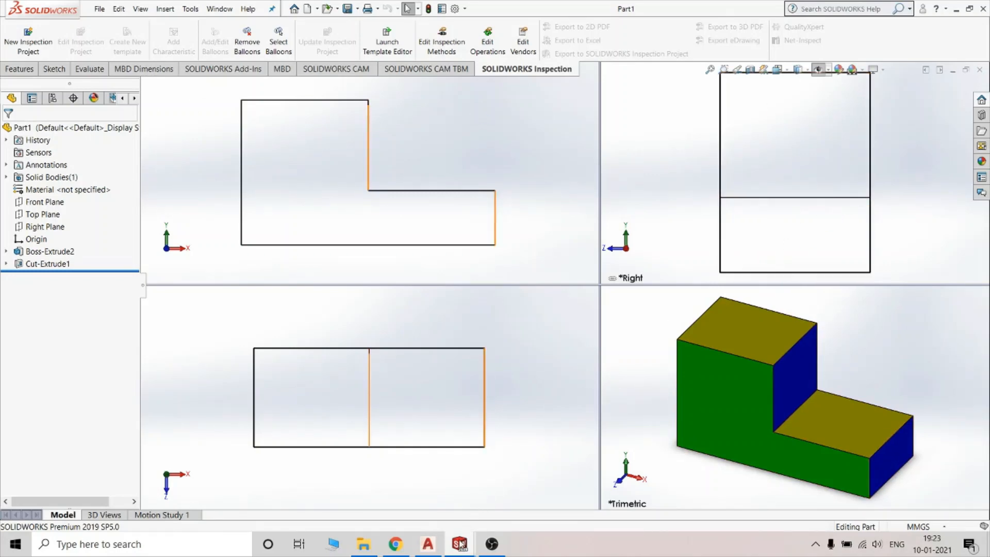
- Switch to Part2 and set its front, top and side views to the Hidden Lines Visible display style
{"action": "mouse_move", "coordinate": [461, 544]}
{"action": "left_click", "coordinate": [387, 494]}
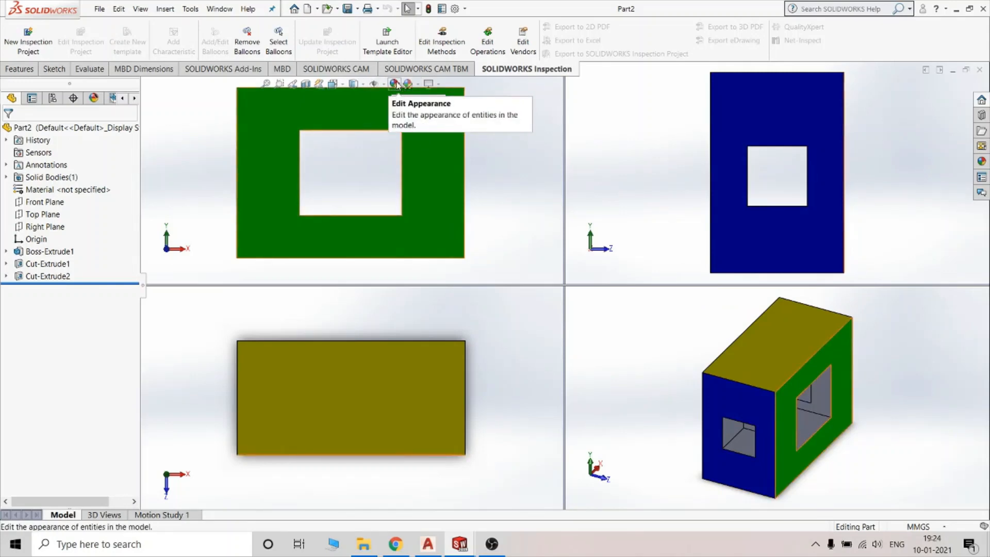
{"action": "left_click", "coordinate": [360, 86]}
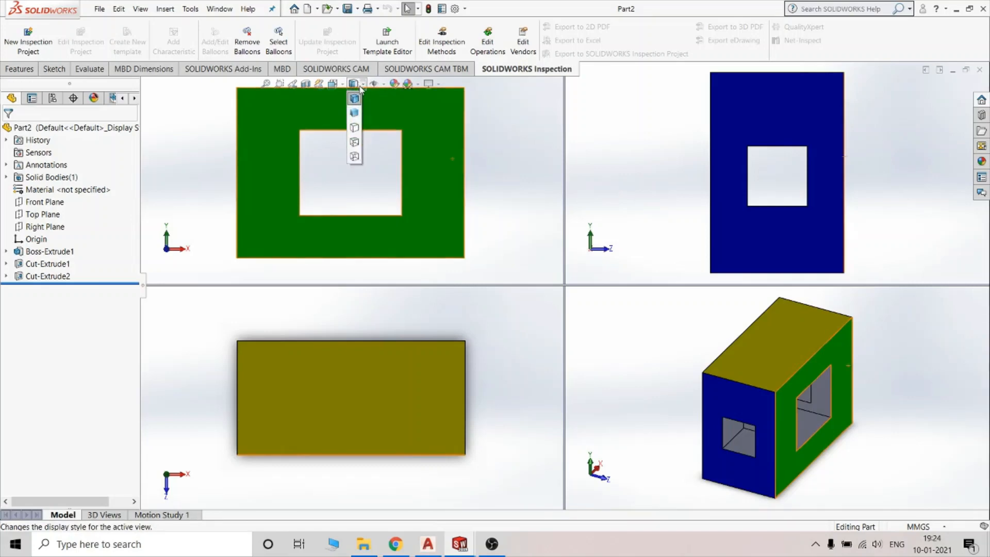
{"action": "left_click", "coordinate": [354, 142]}
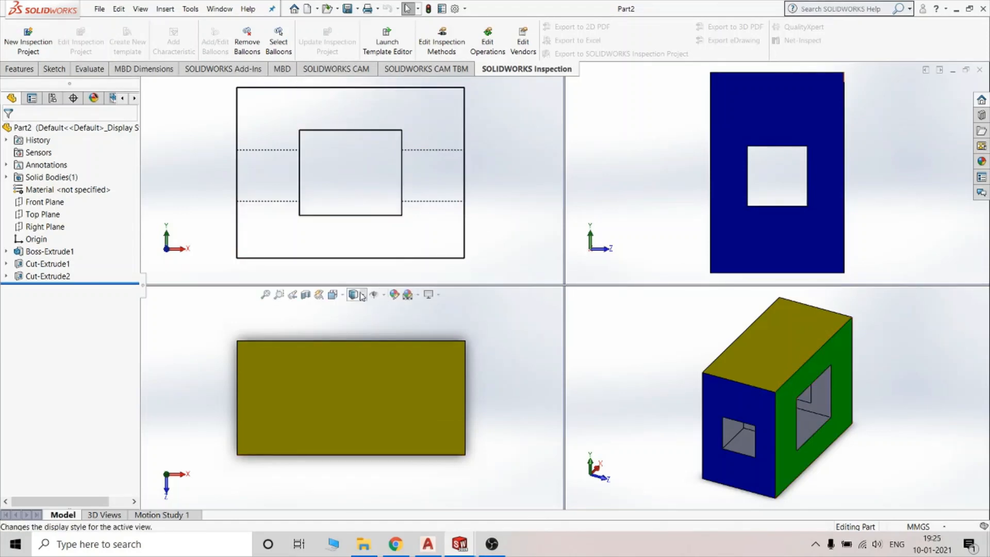
{"action": "left_click", "coordinate": [361, 296]}
{"action": "left_click", "coordinate": [357, 354]}
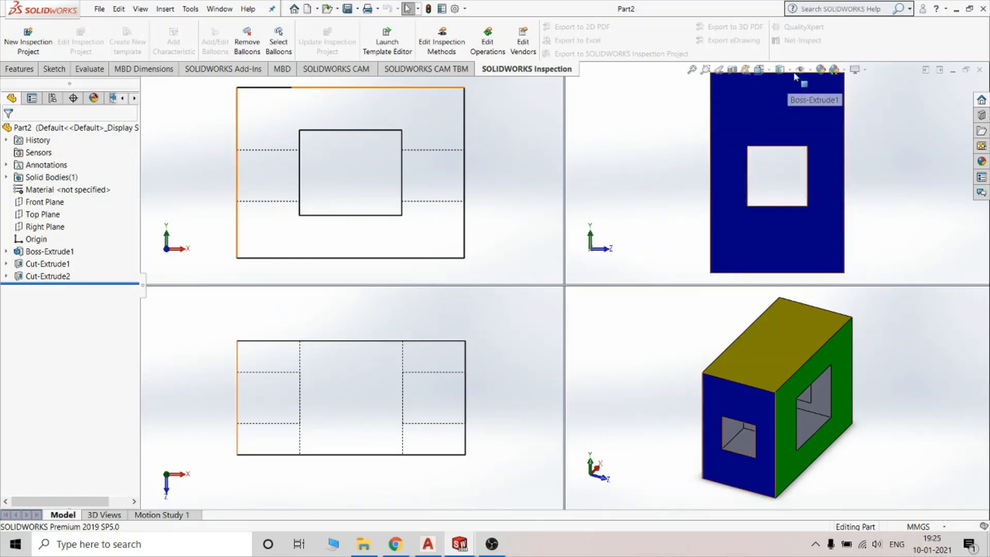
{"action": "left_click", "coordinate": [791, 70]}
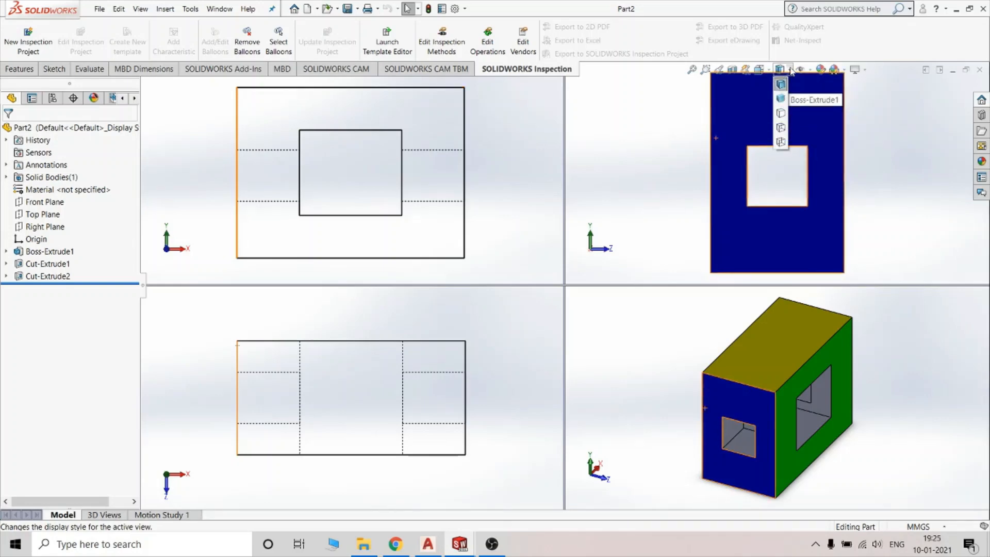
{"action": "left_click", "coordinate": [781, 127]}
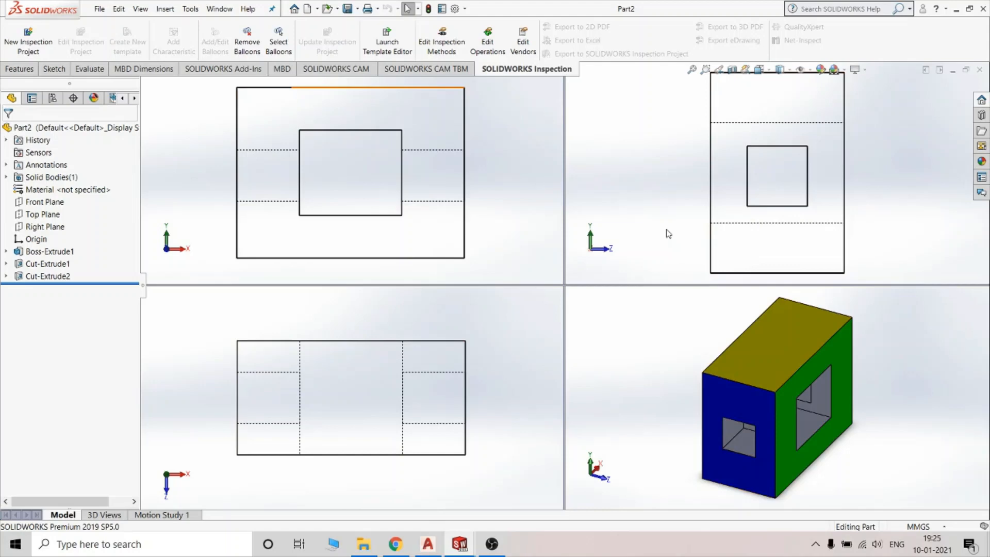
- Switch to Part3 and set its front and top views to the Hidden Lines Visible display style
{"action": "left_click", "coordinate": [461, 543]}
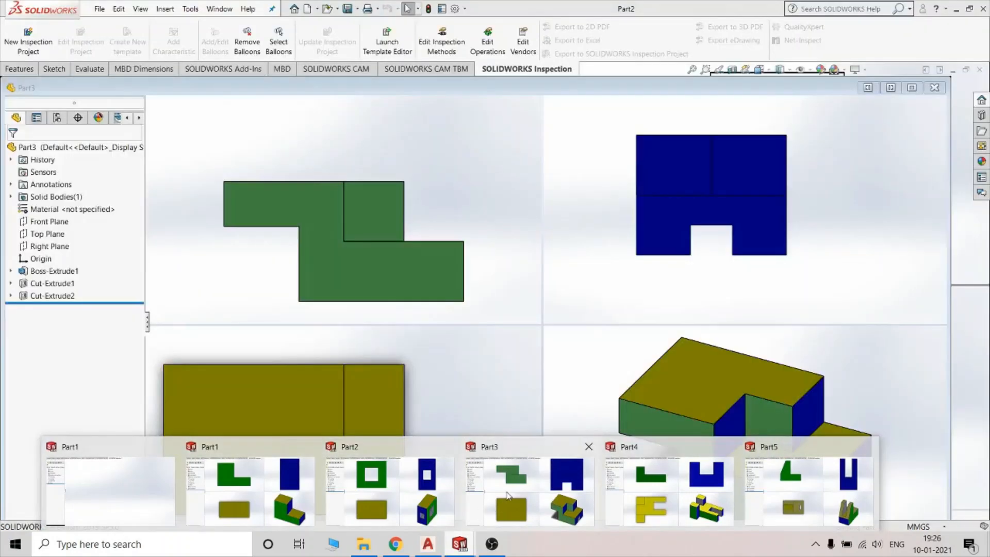
{"action": "left_click", "coordinate": [508, 495]}
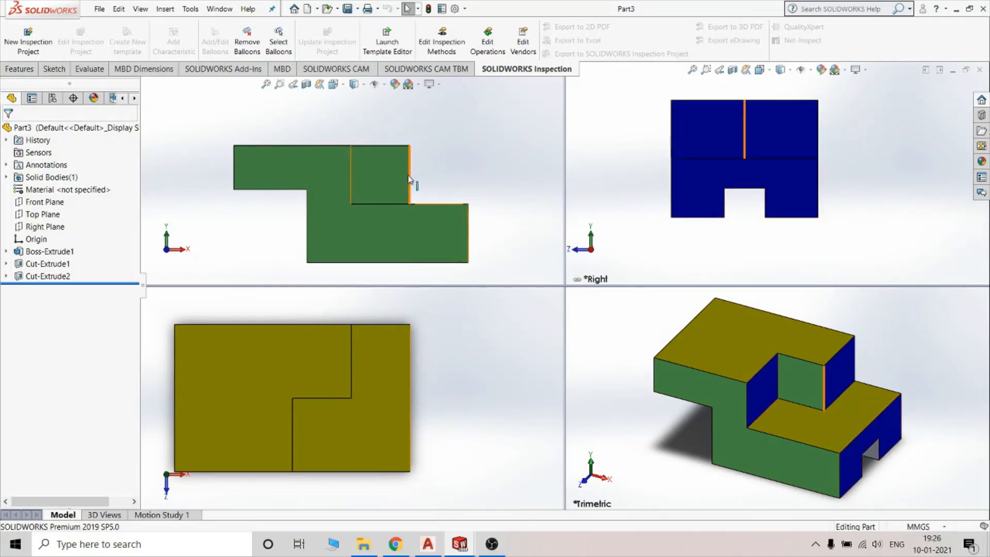
{"action": "left_click", "coordinate": [362, 86]}
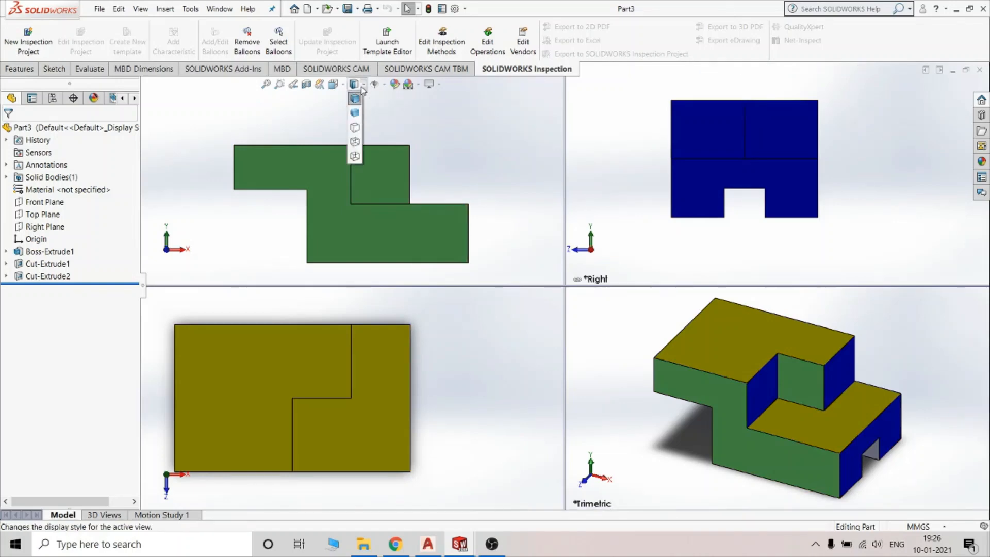
{"action": "left_click", "coordinate": [354, 142]}
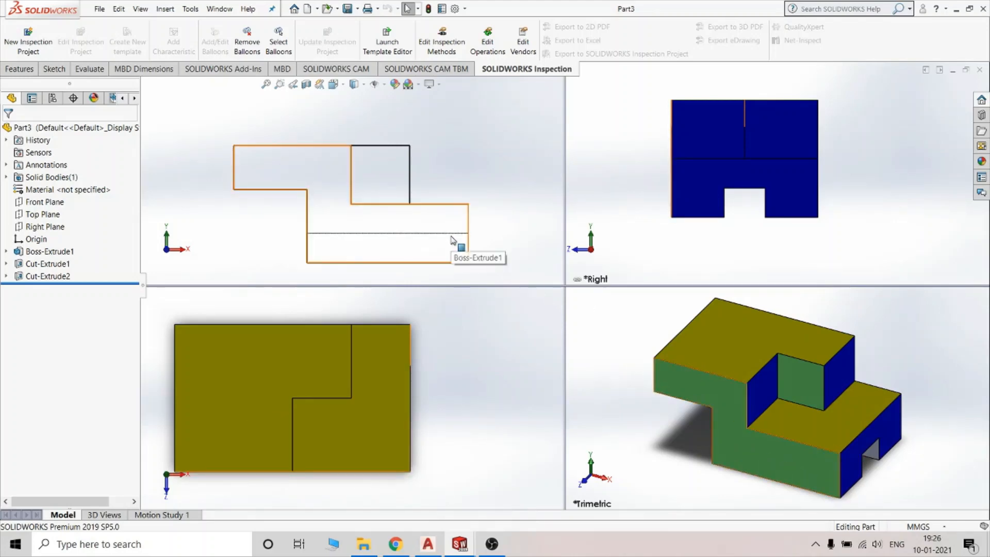
{"action": "left_click", "coordinate": [450, 365]}
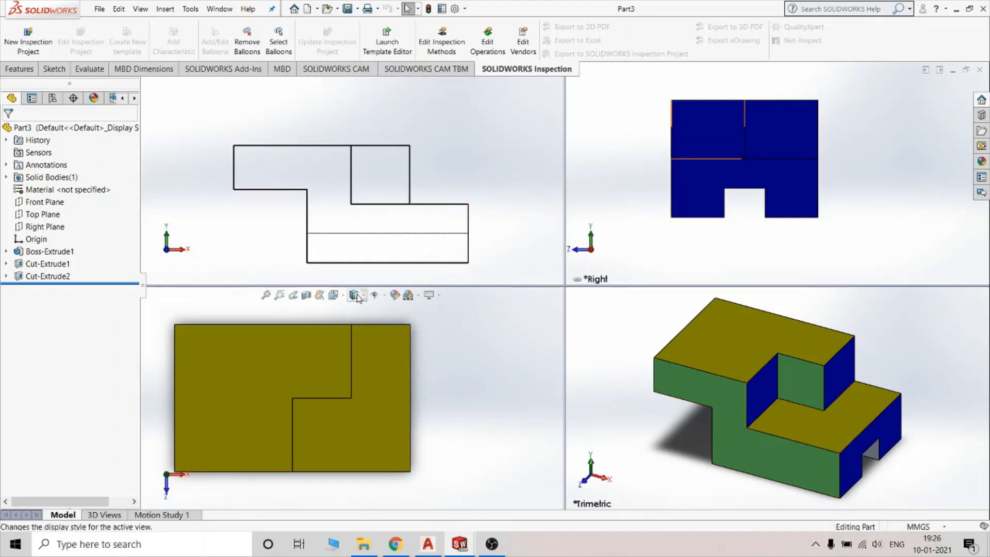
{"action": "left_click", "coordinate": [363, 297]}
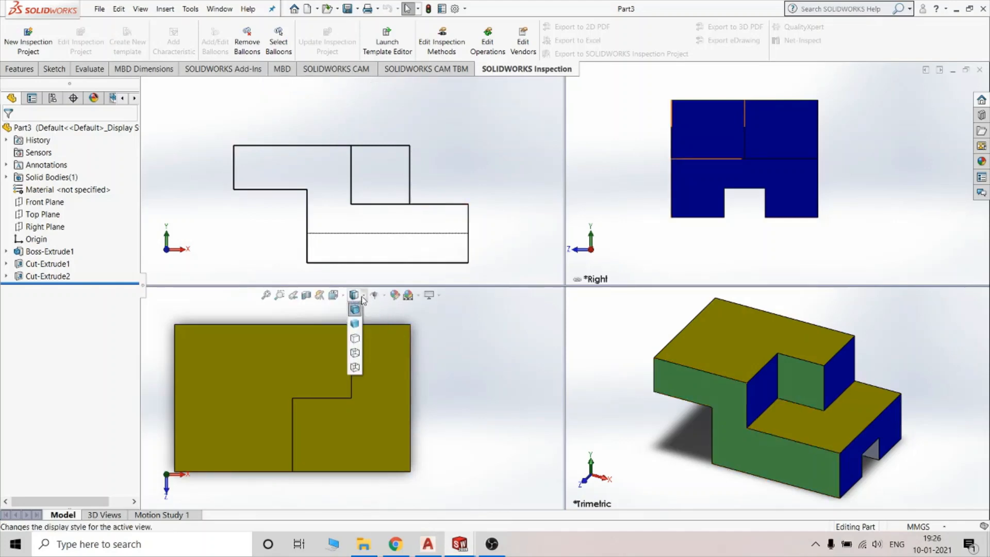
{"action": "left_click", "coordinate": [358, 356]}
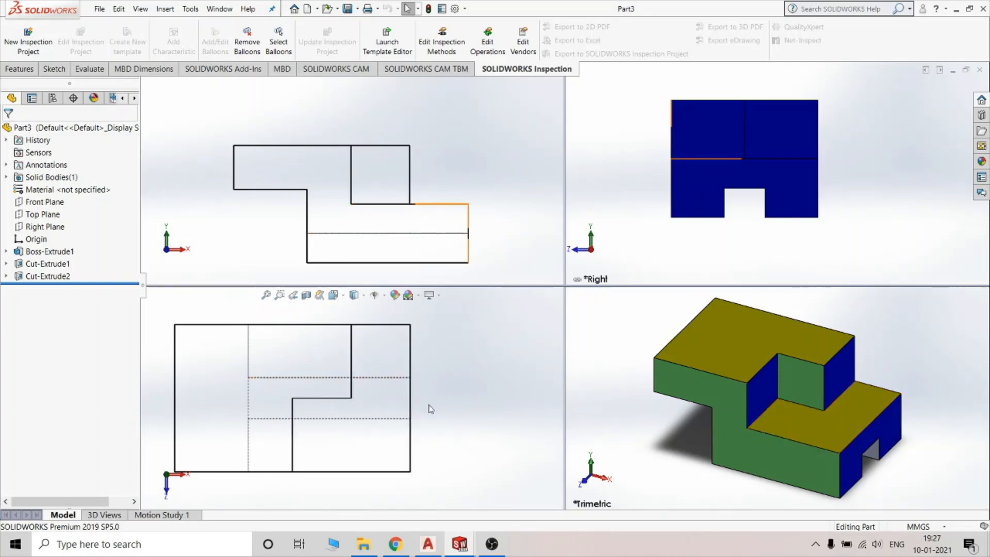
- Reorient Part3's right view with the view selector and set it to the Hidden Lines Visible display style
{"action": "left_click", "coordinate": [700, 89]}
{"action": "left_click", "coordinate": [768, 72]}
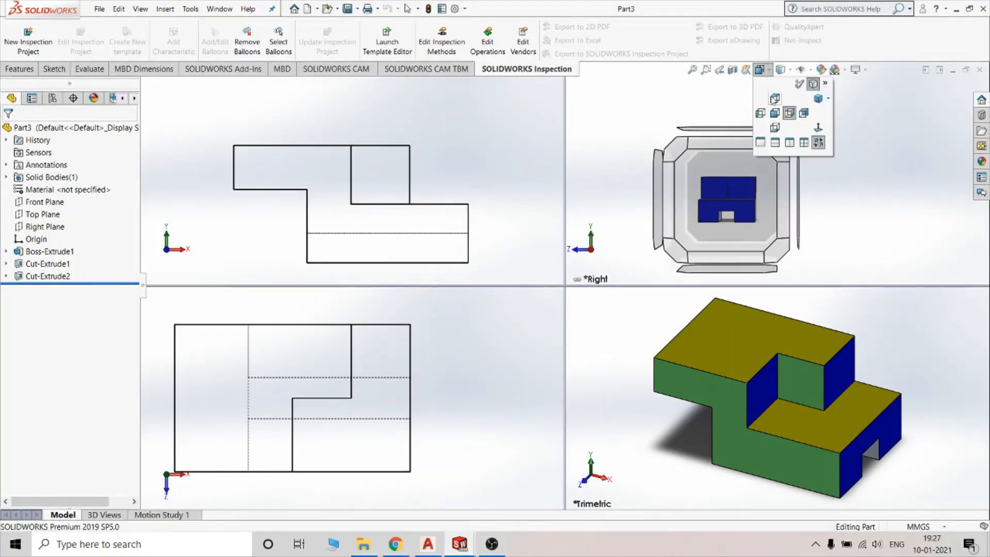
{"action": "left_click", "coordinate": [737, 186]}
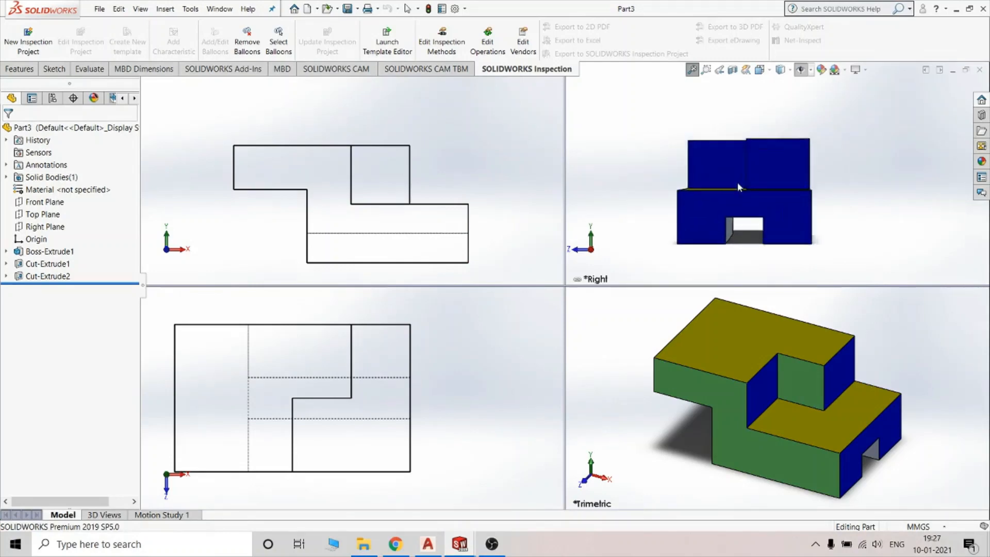
{"action": "left_click", "coordinate": [790, 74]}
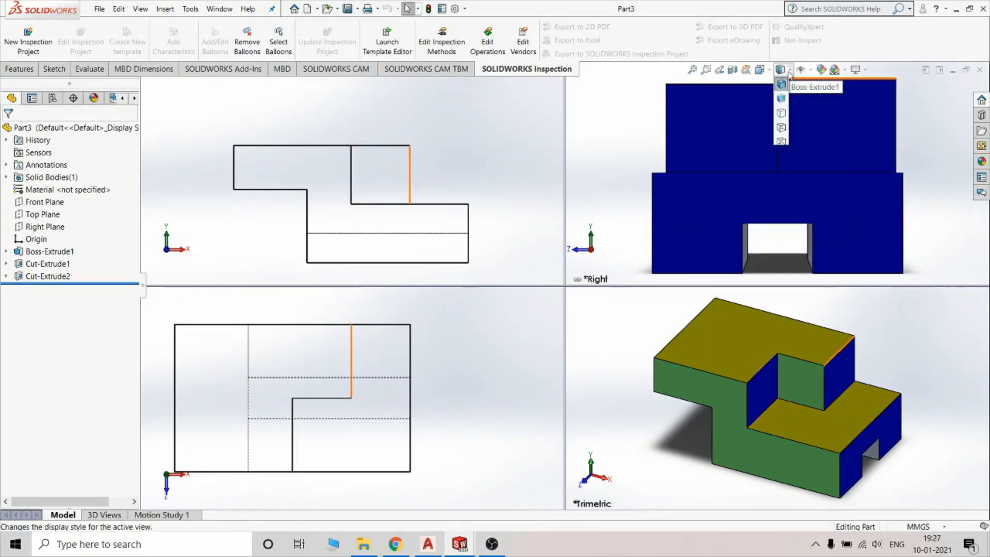
{"action": "left_click", "coordinate": [785, 131]}
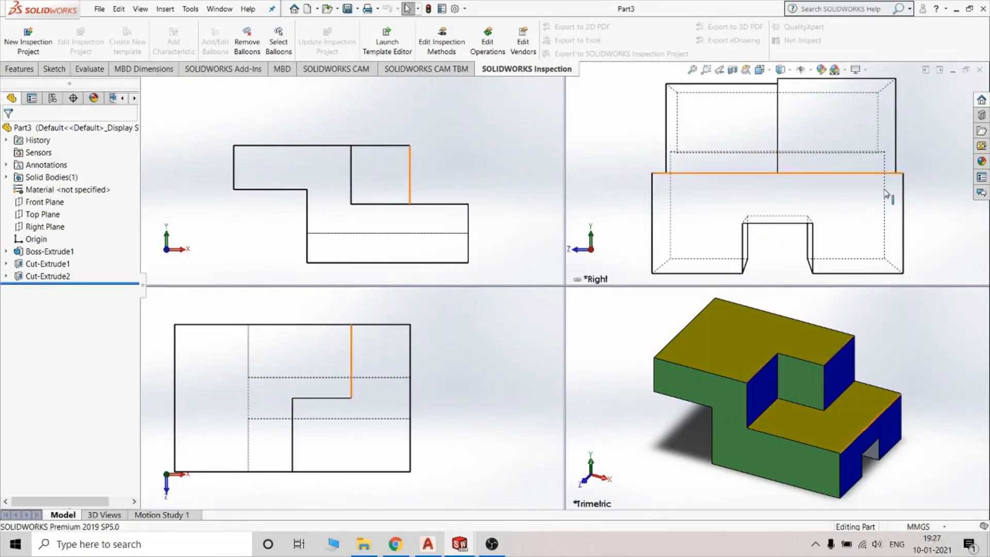
- Orient Part3's right view normal to the notched end face of the lower step
{"action": "left_click", "coordinate": [872, 198]}
{"action": "right_click", "coordinate": [871, 197]}
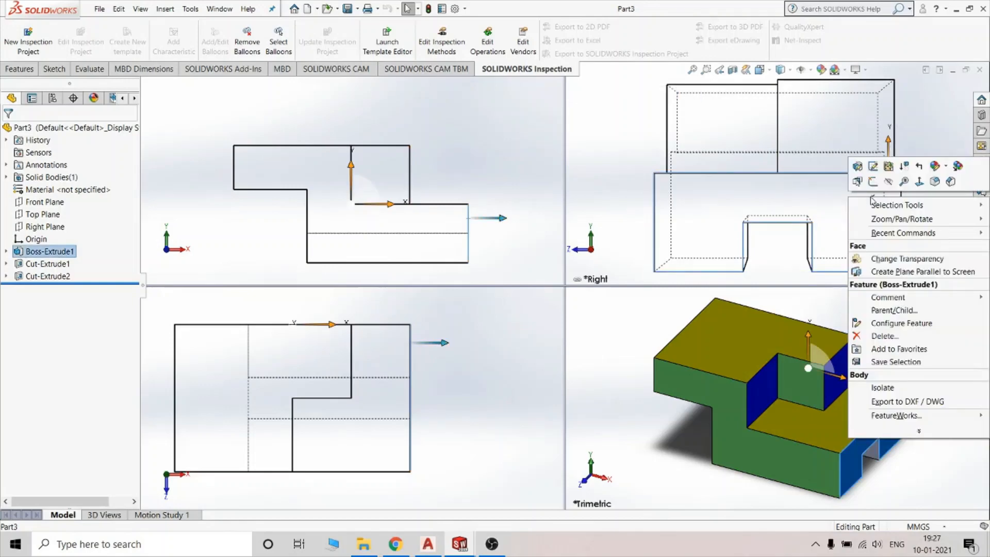
{"action": "left_click", "coordinate": [920, 183]}
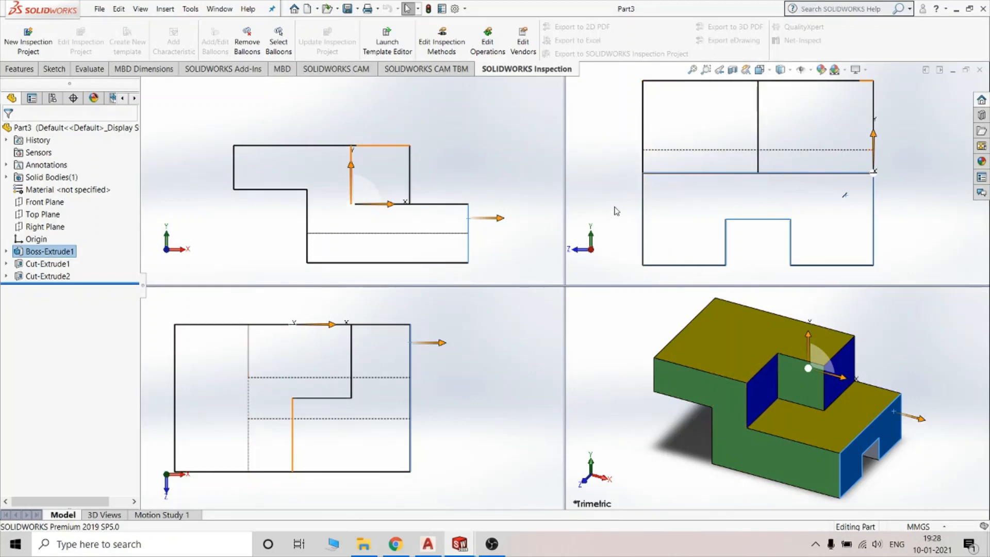
{"action": "scroll", "coordinate": [617, 211], "scroll_direction": "up", "scroll_amount": 1}
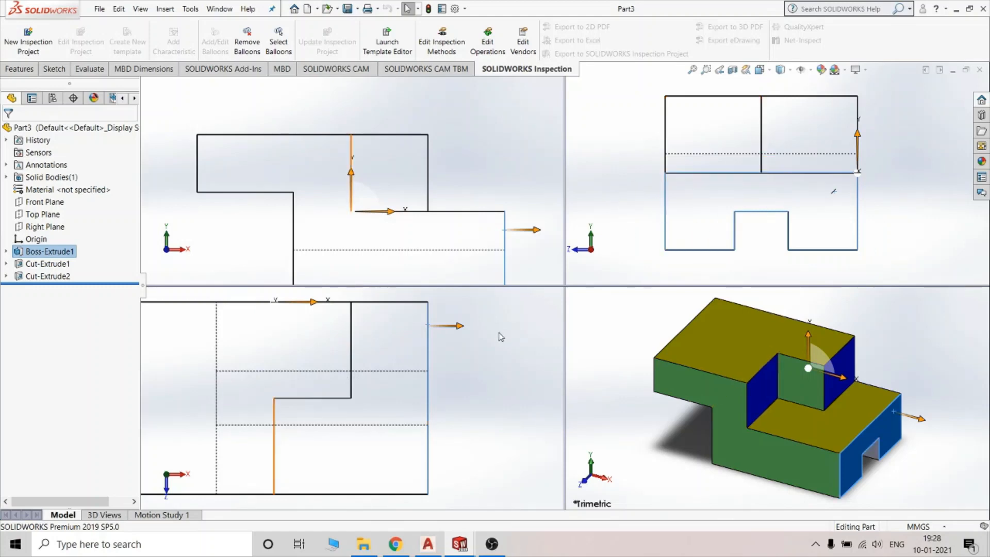
{"action": "scroll", "coordinate": [501, 337], "scroll_direction": "down", "scroll_amount": 1}
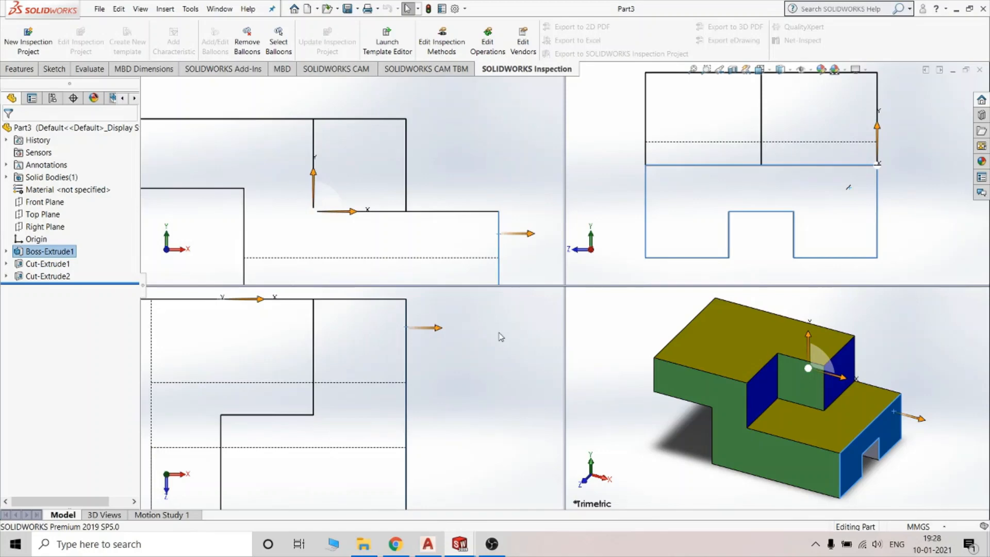
{"action": "scroll", "coordinate": [501, 336], "scroll_direction": "up", "scroll_amount": 3}
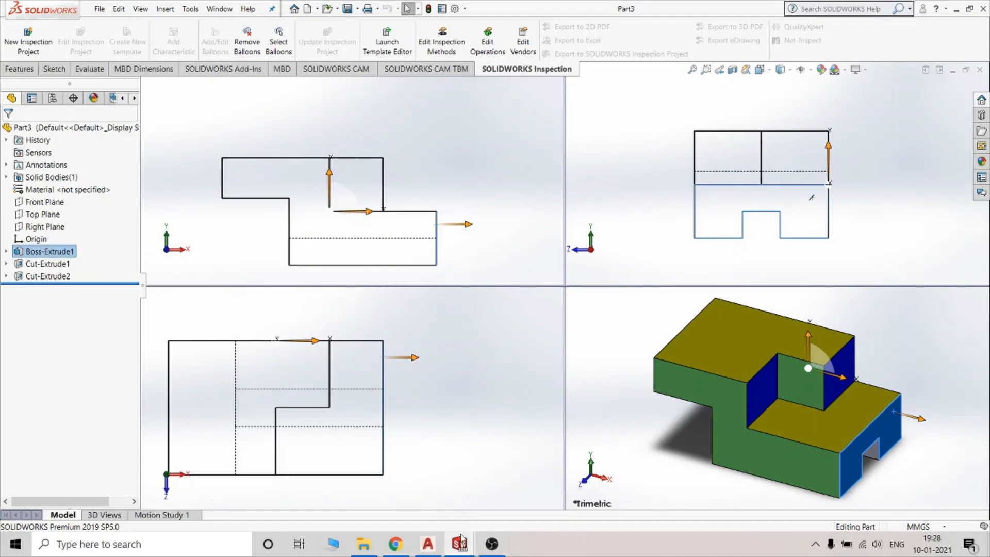
- Switch to Part4, clear the face selection, and set its front and top views to the Hidden Lines Visible display style
{"action": "mouse_move", "coordinate": [461, 542]}
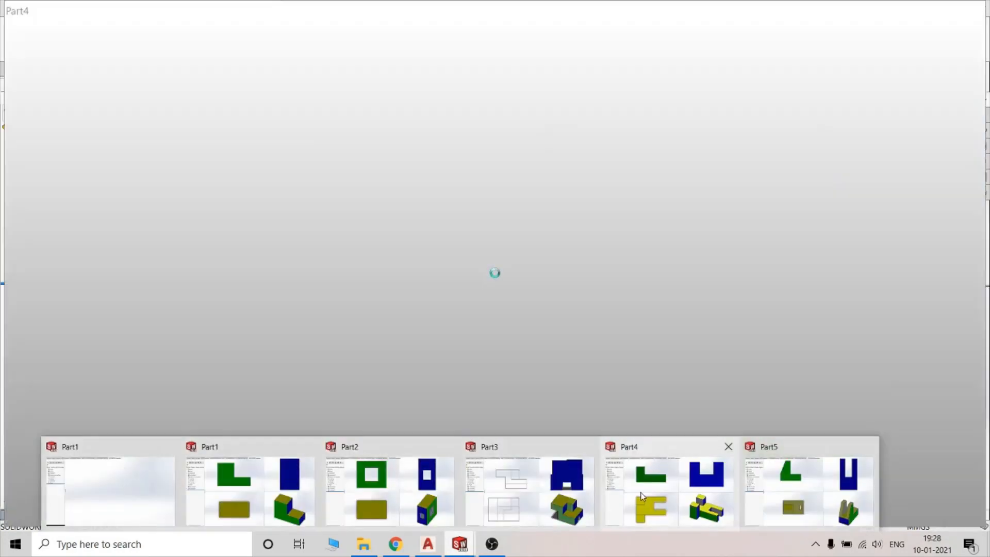
{"action": "left_click", "coordinate": [642, 497]}
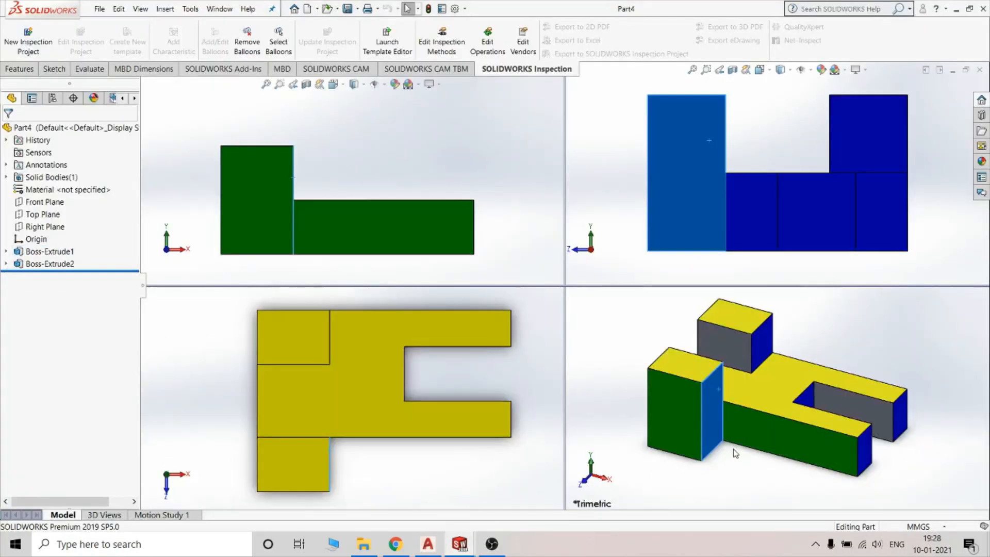
{"action": "left_click", "coordinate": [761, 485]}
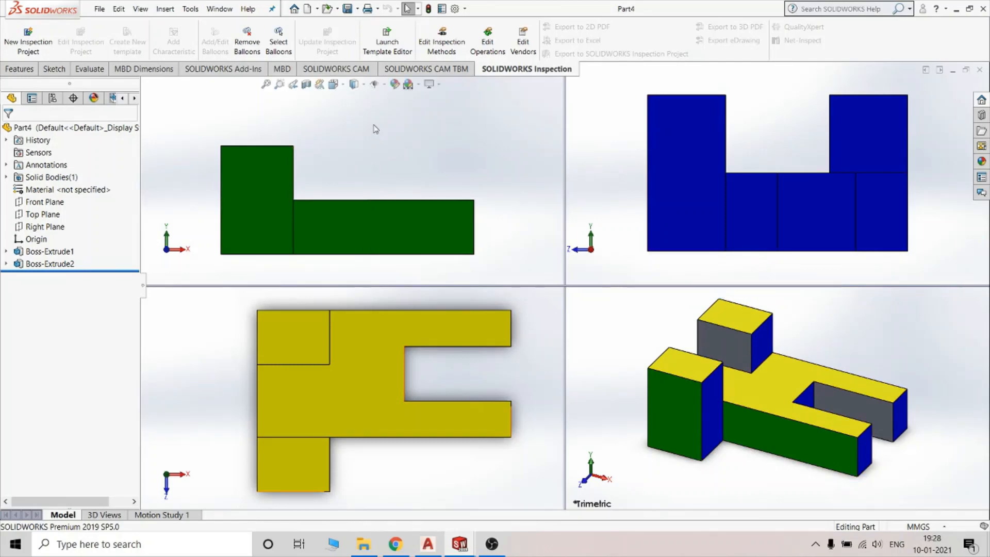
{"action": "left_click", "coordinate": [365, 87]}
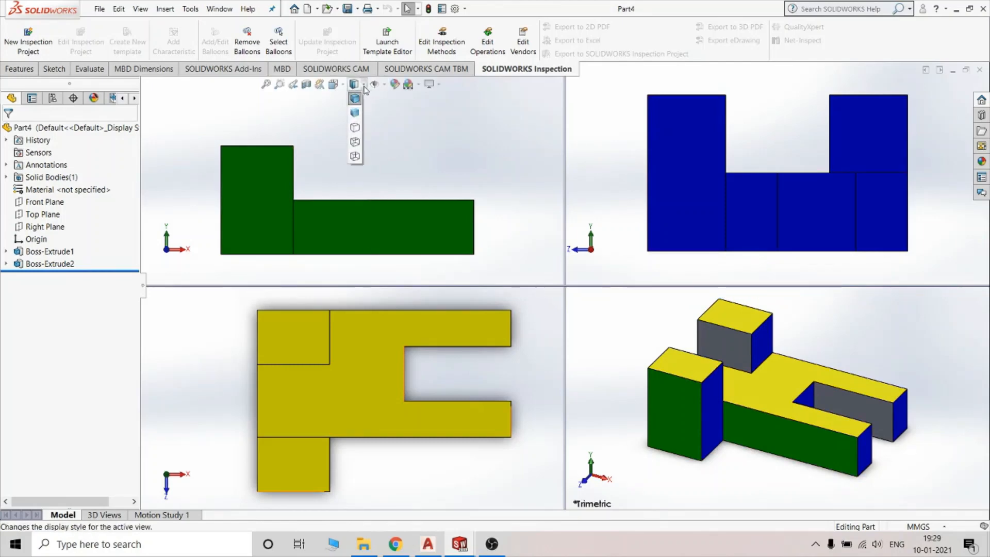
{"action": "left_click", "coordinate": [355, 142]}
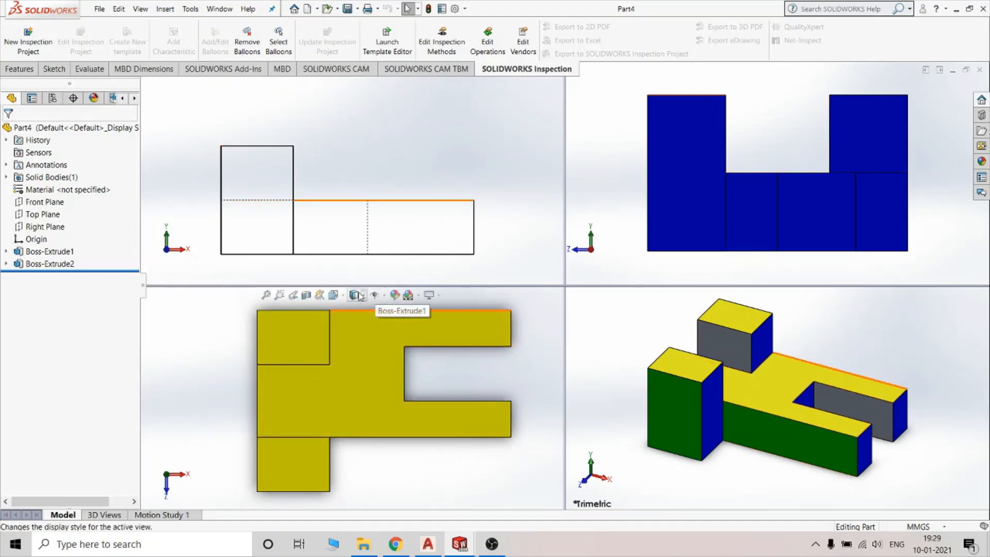
{"action": "left_click", "coordinate": [359, 295]}
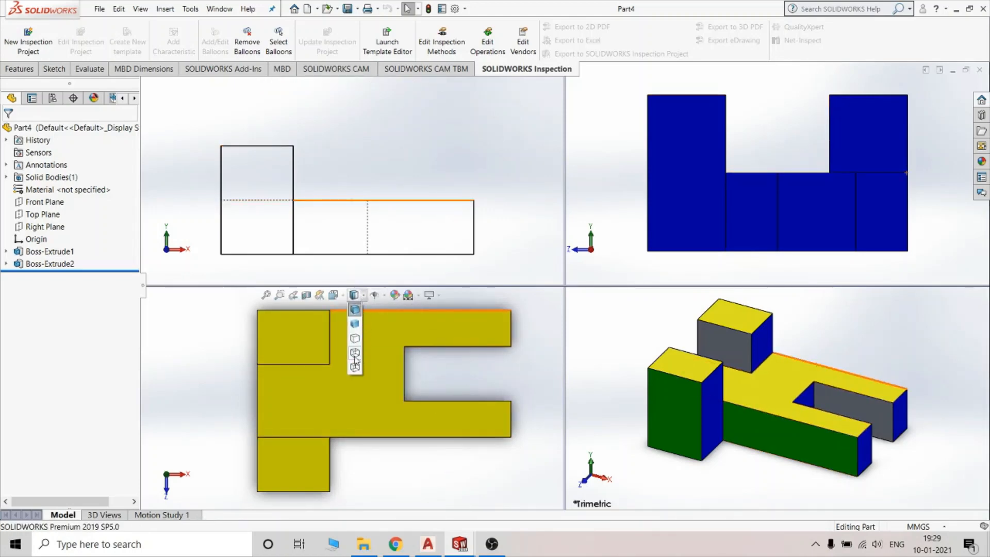
{"action": "left_click", "coordinate": [355, 356]}
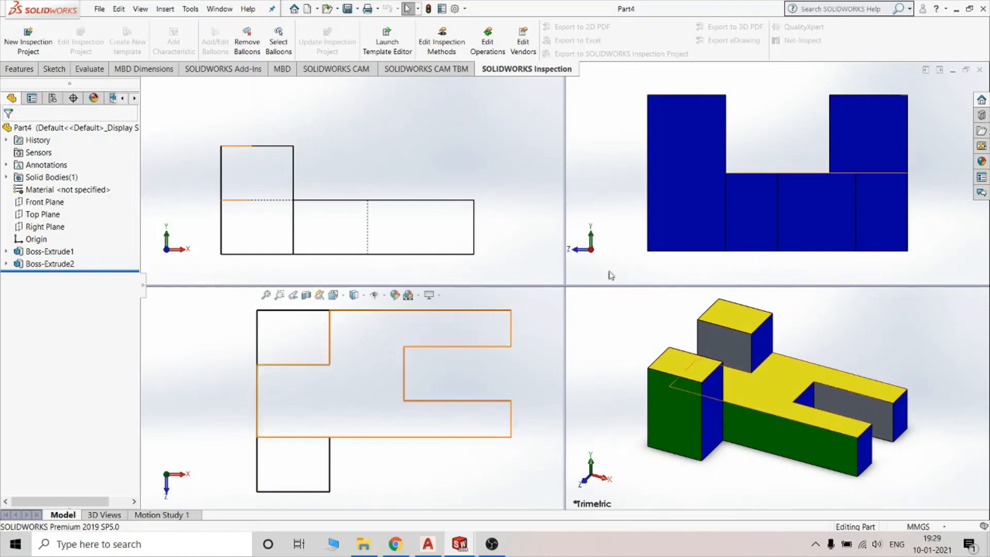
- Set Part4's right view to the Hidden Lines Visible display style
{"action": "left_click", "coordinate": [649, 160]}
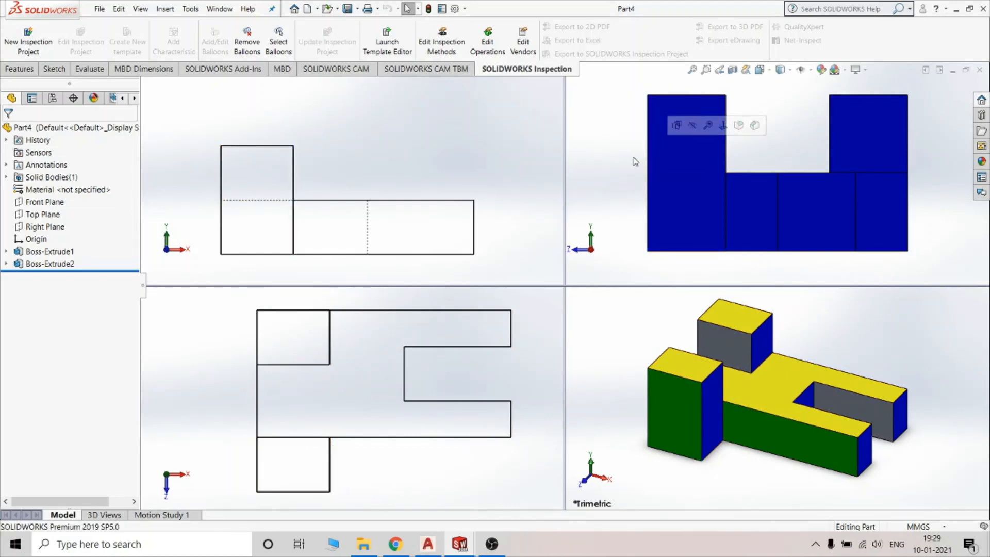
{"action": "left_click", "coordinate": [789, 74]}
{"action": "left_click", "coordinate": [786, 130]}
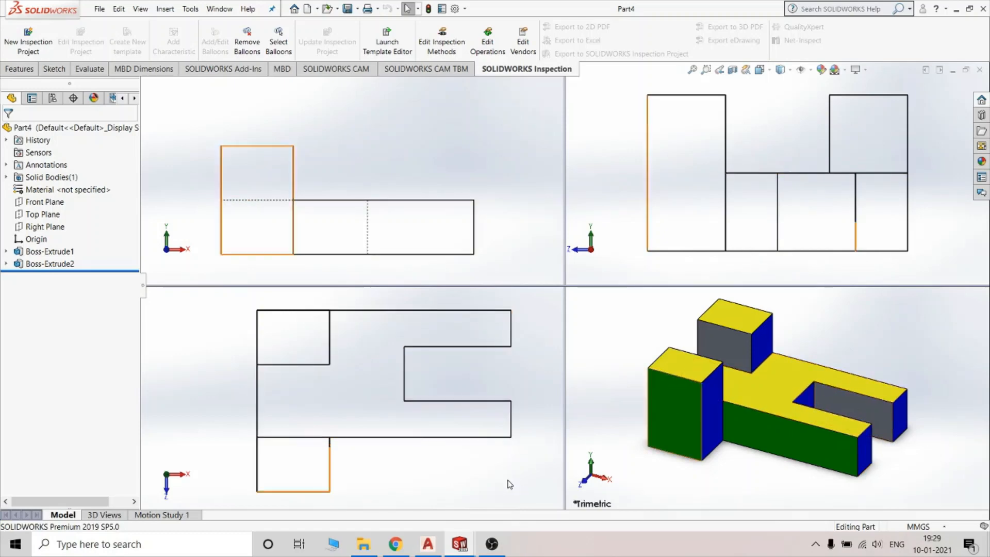
{"action": "mouse_move", "coordinate": [498, 549]}
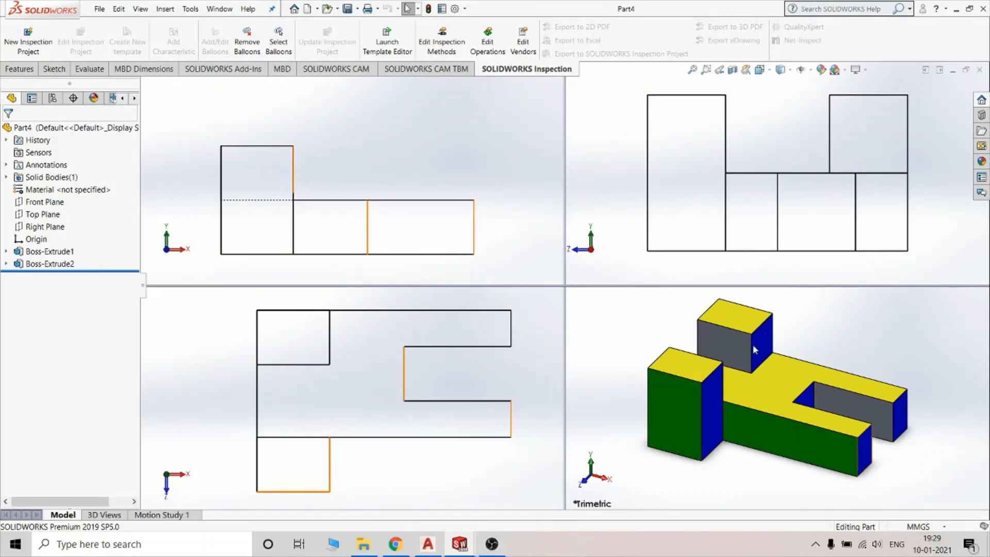
{"action": "left_click", "coordinate": [420, 279]}
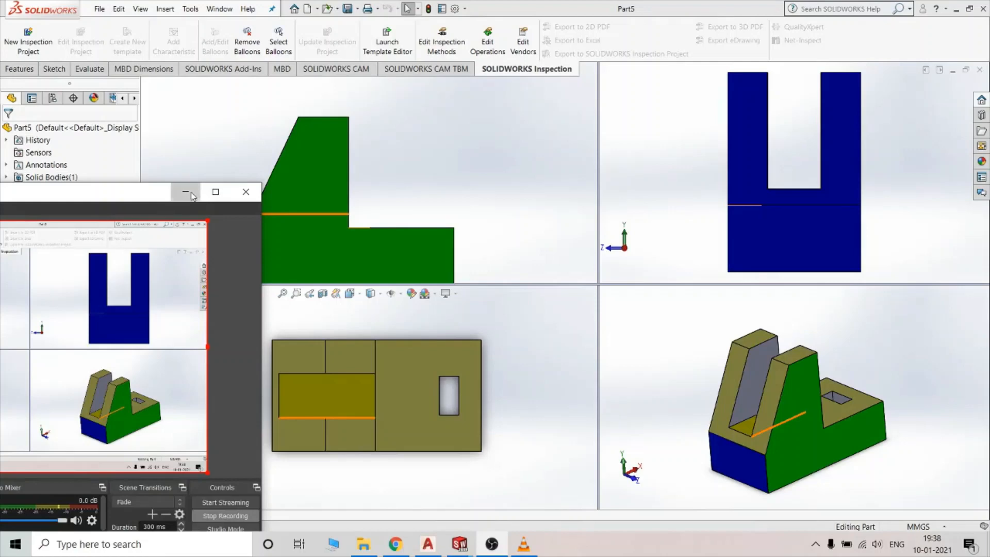
{"action": "left_click", "coordinate": [191, 195]}
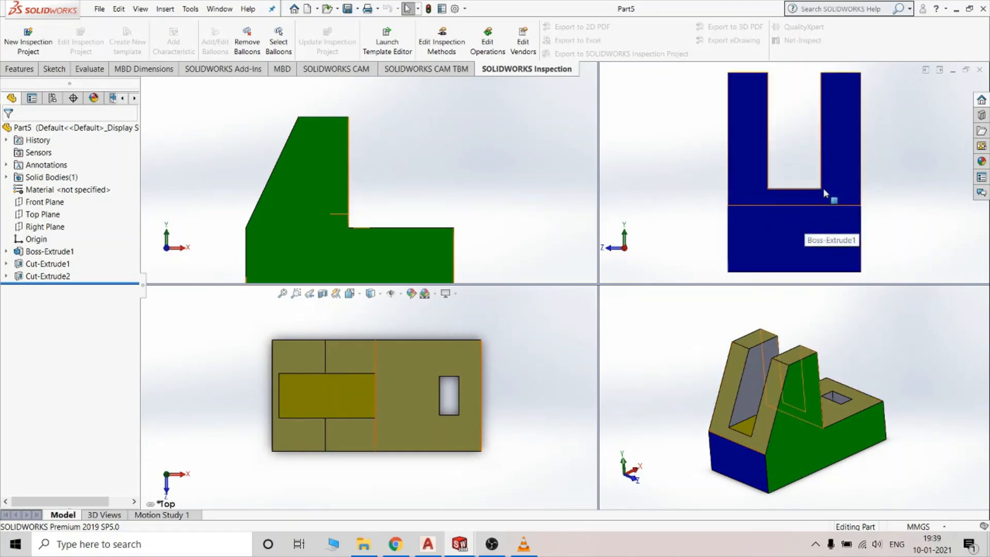
- Set Part5's front and top views to the Hidden Lines Visible display style
{"action": "left_click", "coordinate": [389, 127]}
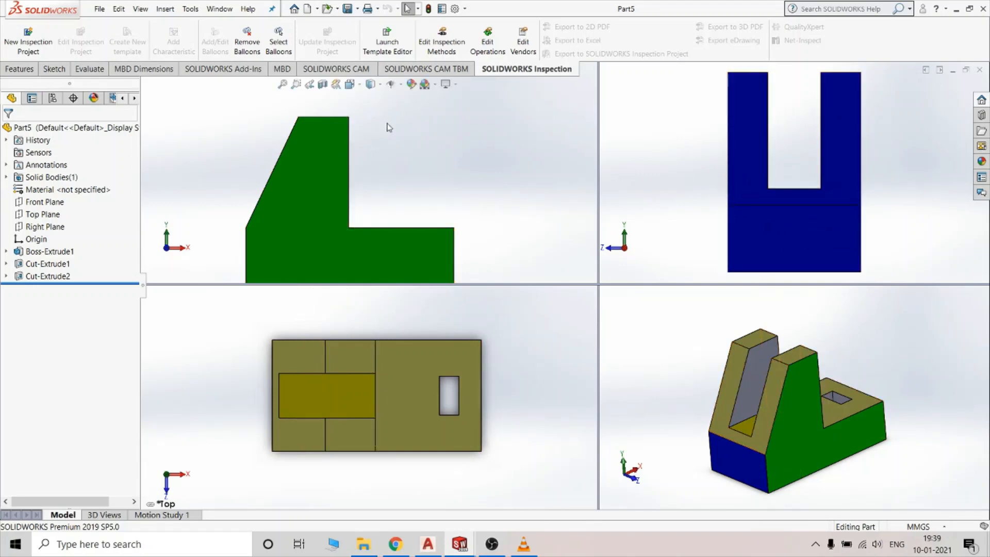
{"action": "left_click", "coordinate": [382, 86]}
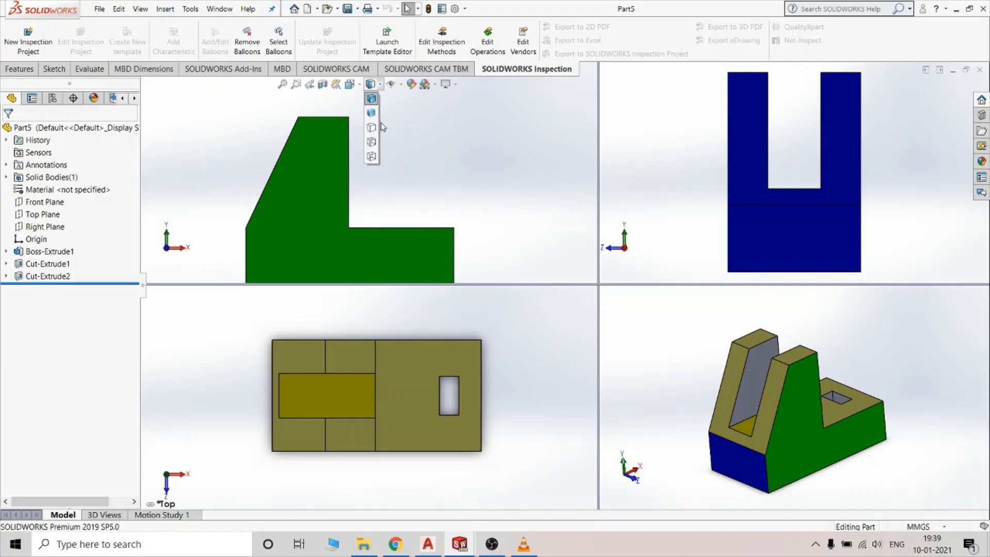
{"action": "left_click", "coordinate": [373, 143]}
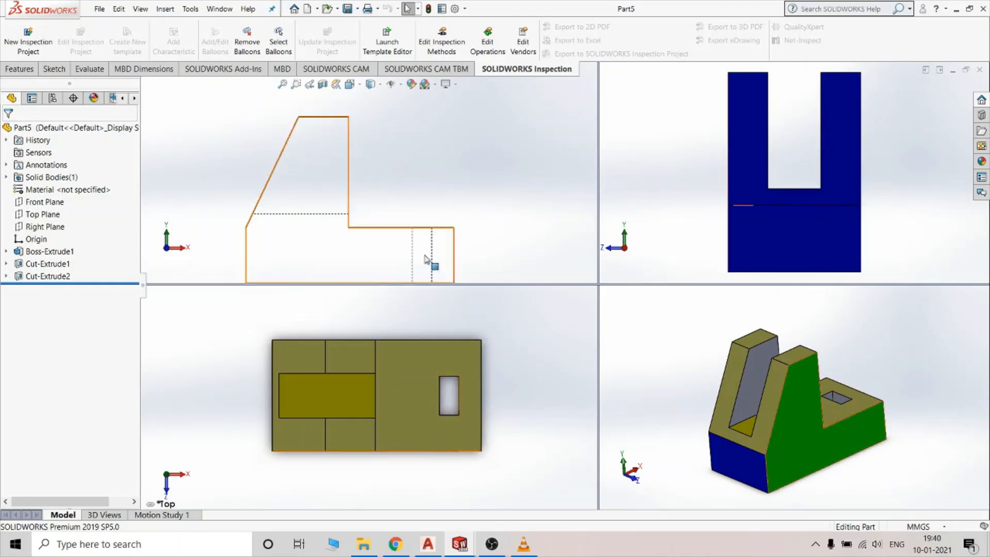
{"action": "right_click", "coordinate": [440, 321]}
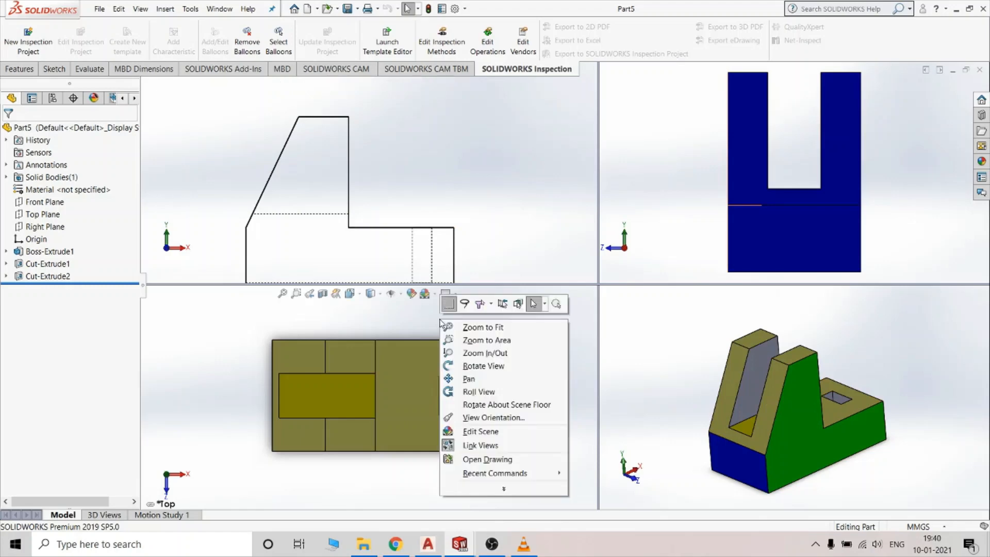
{"action": "left_click", "coordinate": [380, 295]}
{"action": "left_click", "coordinate": [380, 294]}
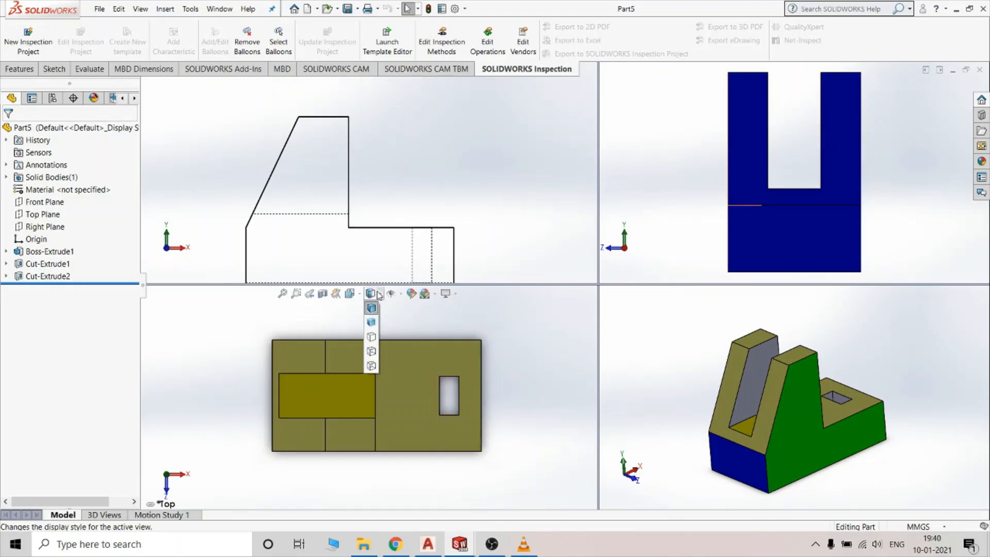
{"action": "left_click", "coordinate": [372, 352]}
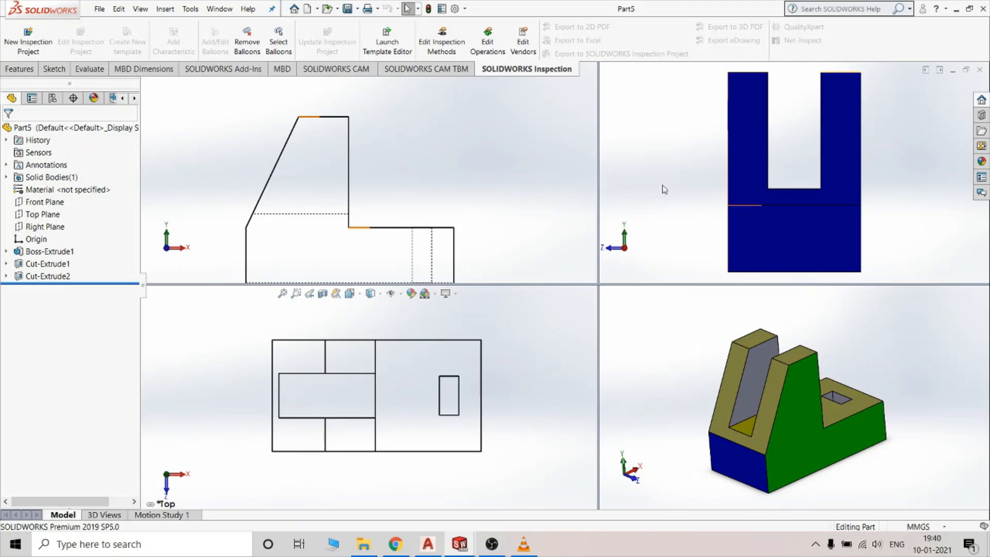
- Set Part5's right view, showing the U-shaped slot, to the Hidden Lines Visible display style
{"action": "left_click", "coordinate": [691, 162]}
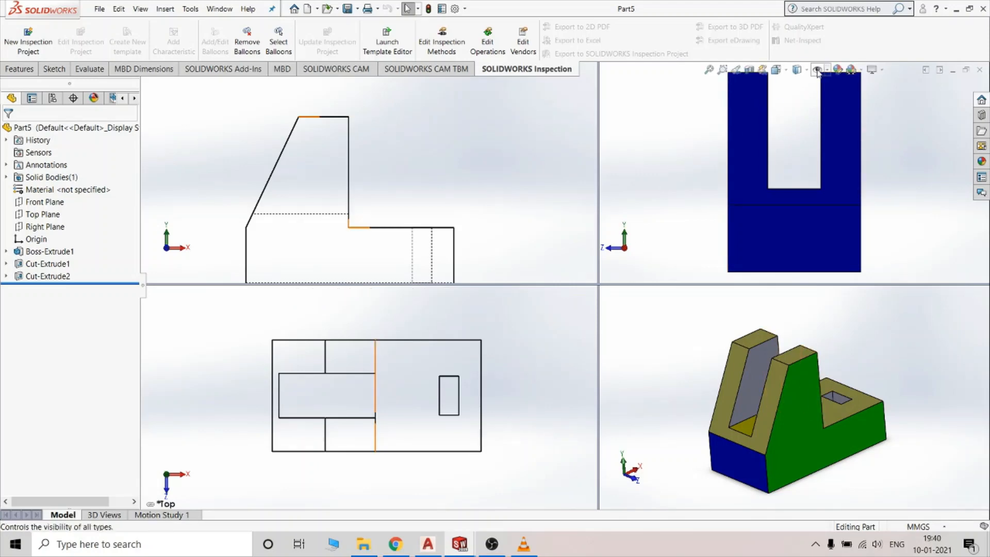
{"action": "left_click", "coordinate": [808, 74]}
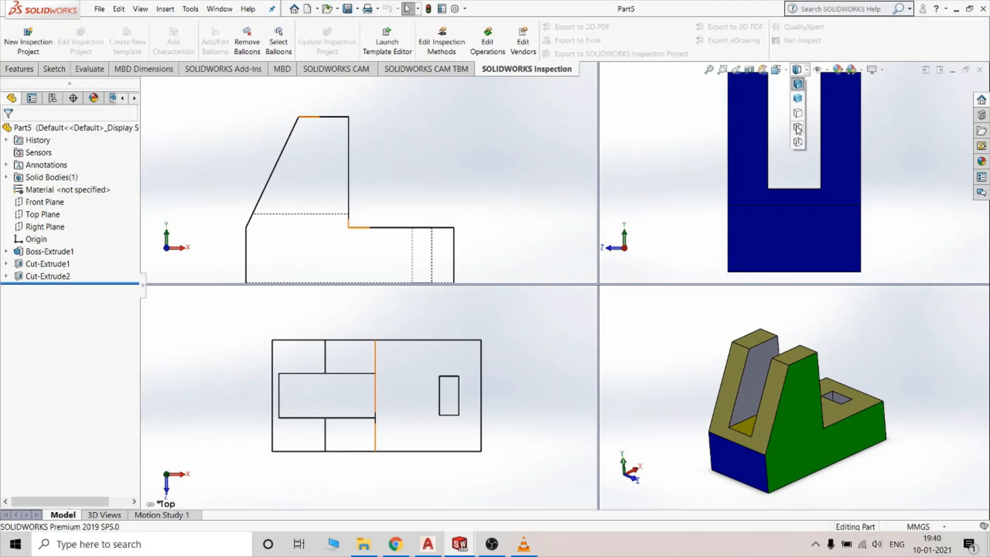
{"action": "left_click", "coordinate": [798, 129]}
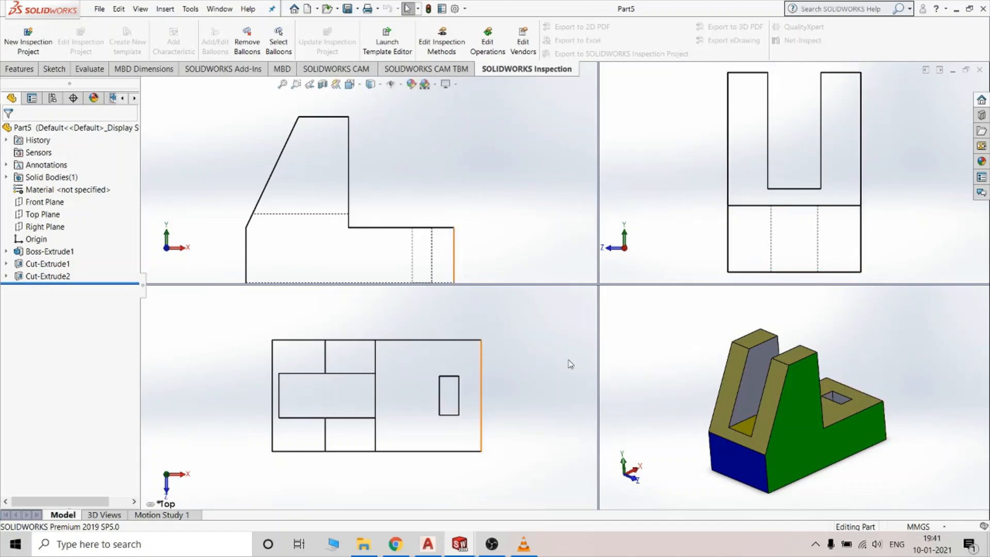
{"action": "left_click", "coordinate": [492, 544]}
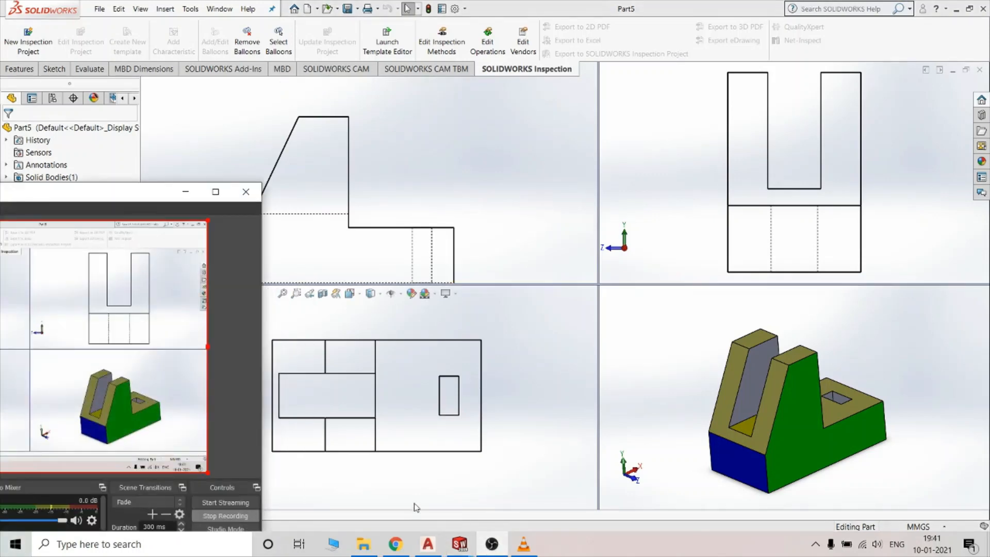